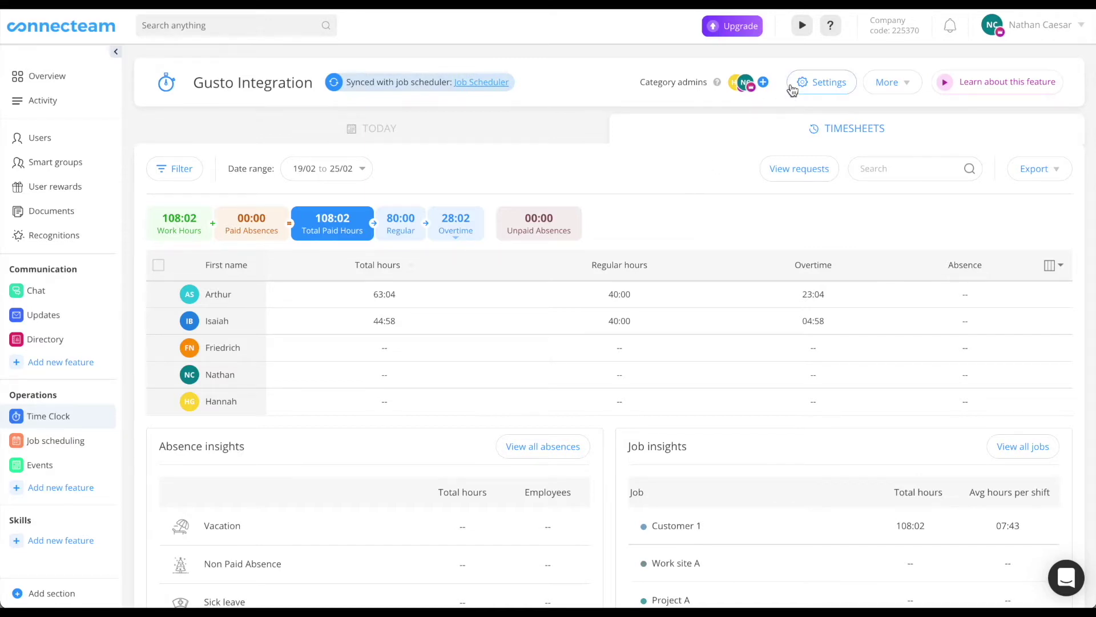
# - Open the Time Clock settings on the Integrations list of payroll providers
pyautogui.click(809, 81)
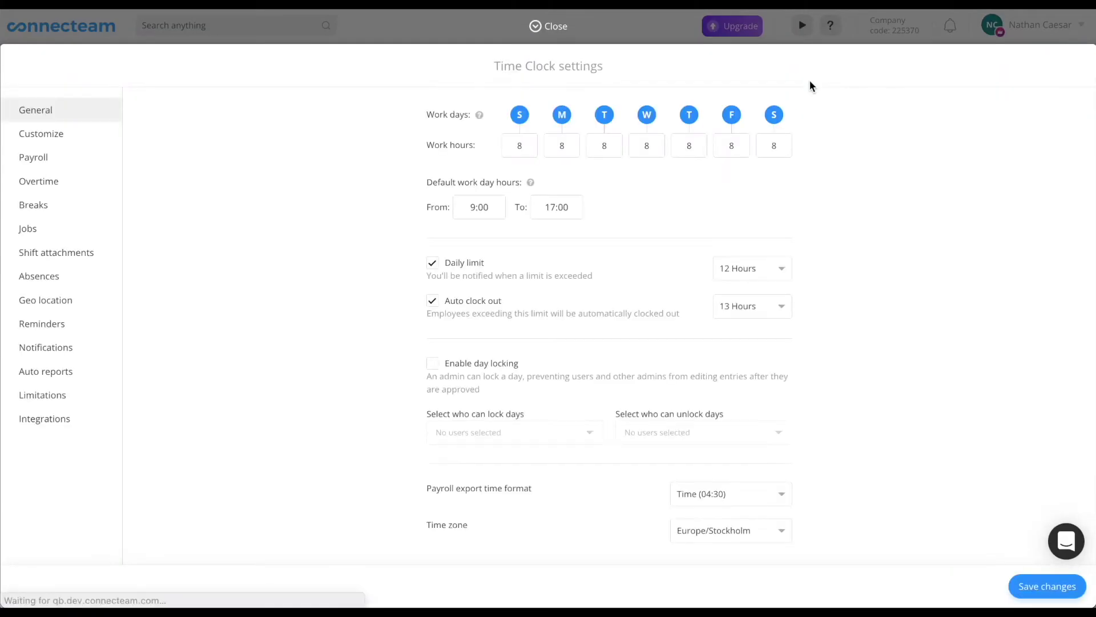
pyautogui.click(77, 420)
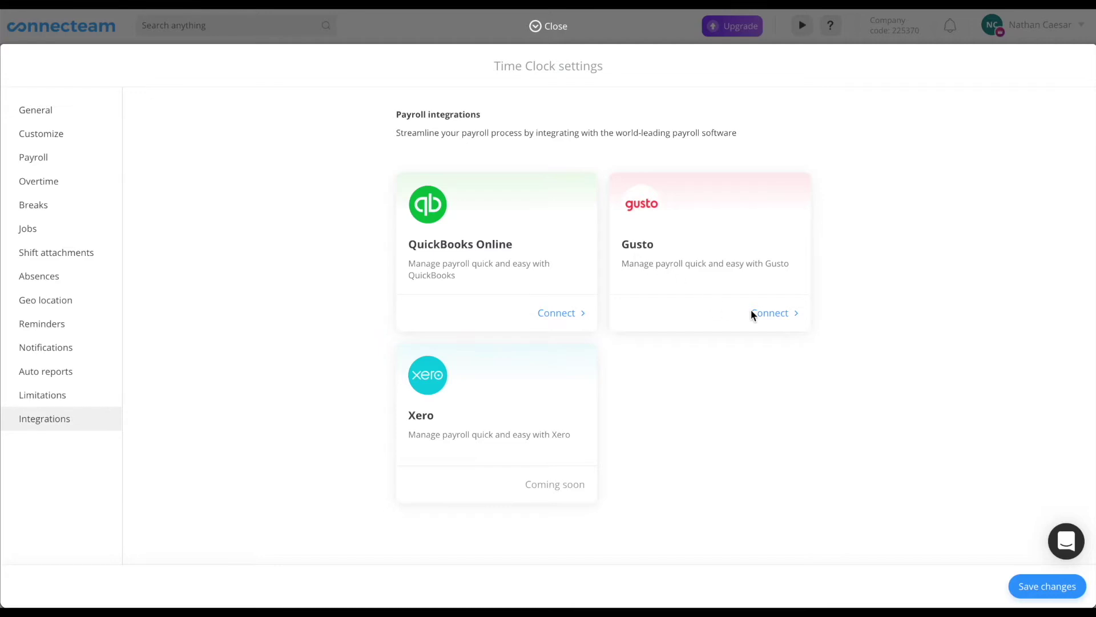
# - Open the Gusto card's details and return to the Gusto integration overview
pyautogui.click(769, 314)
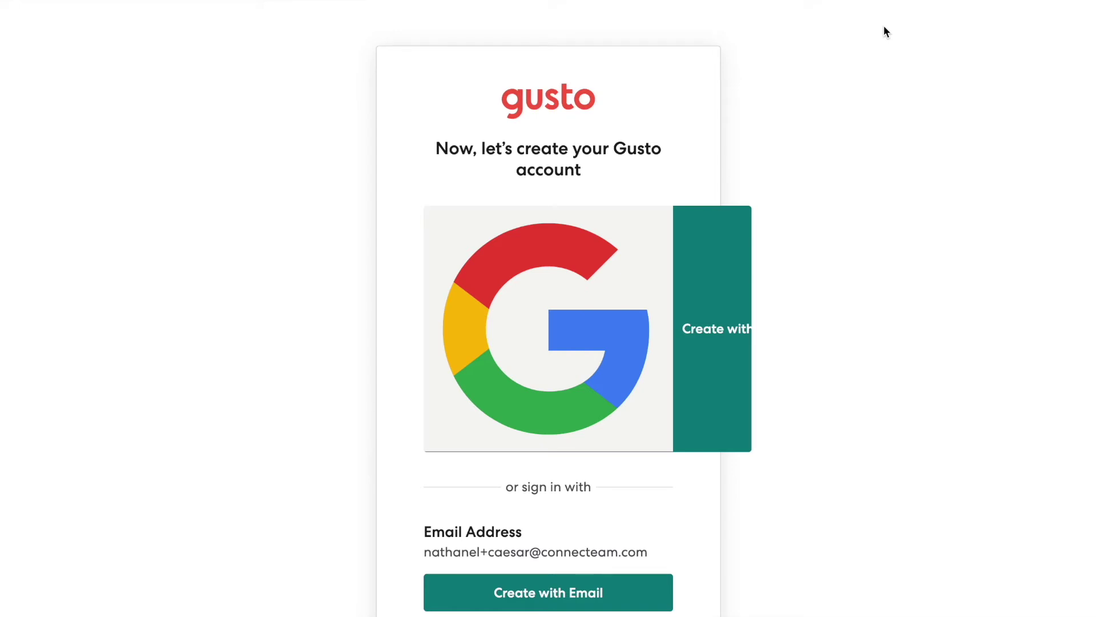
pyautogui.click(719, 329)
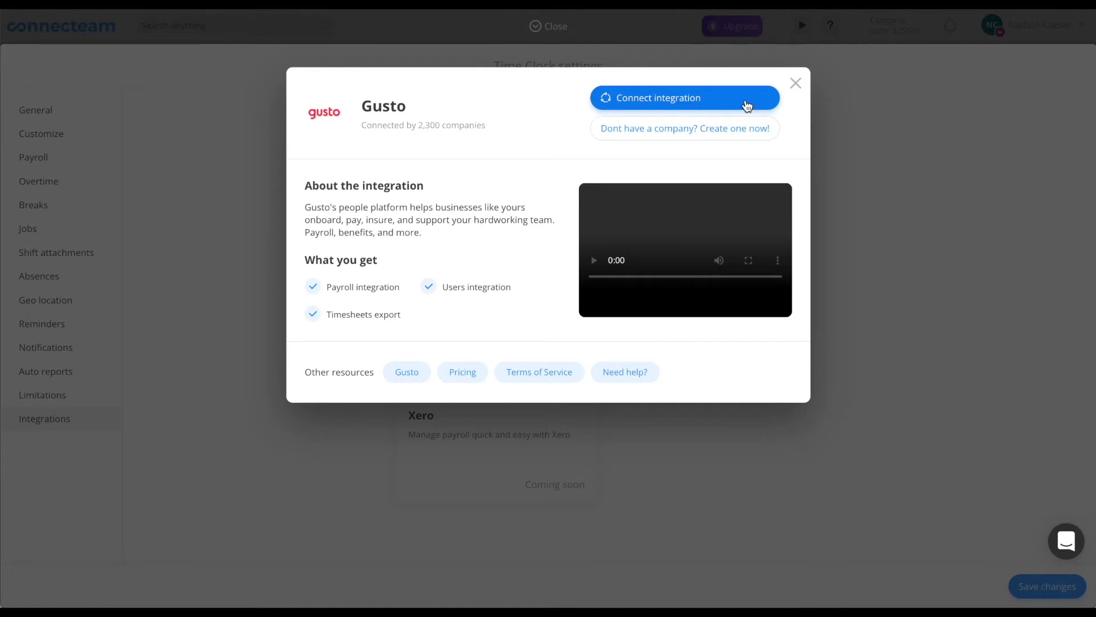
# - Sign in to Gusto and authorize Connecteam to access the demo company
pyautogui.click(746, 103)
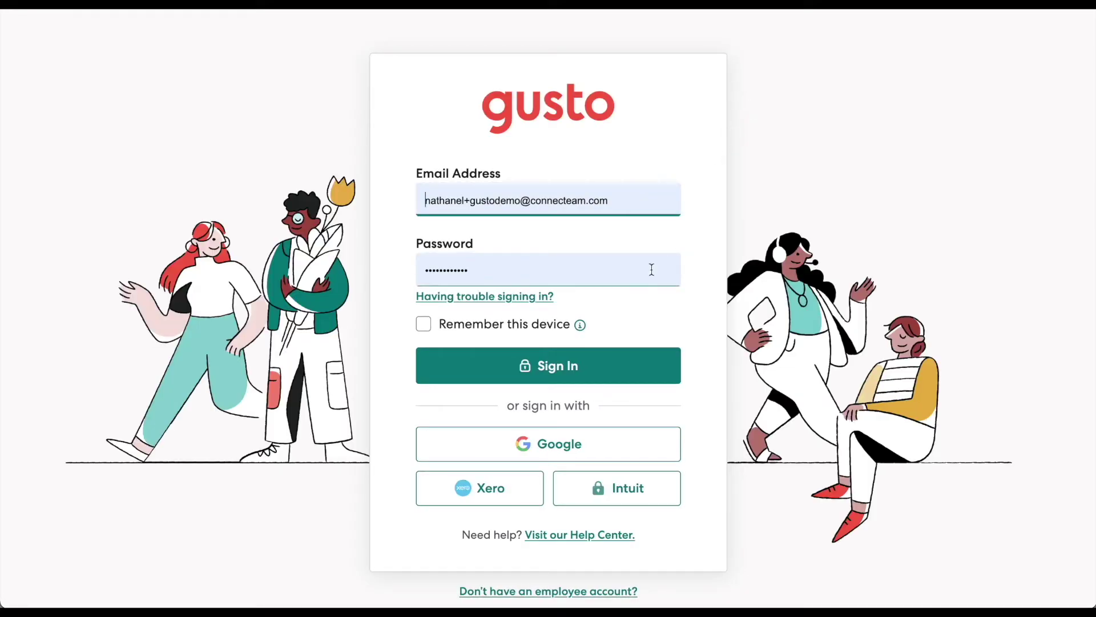
pyautogui.click(606, 370)
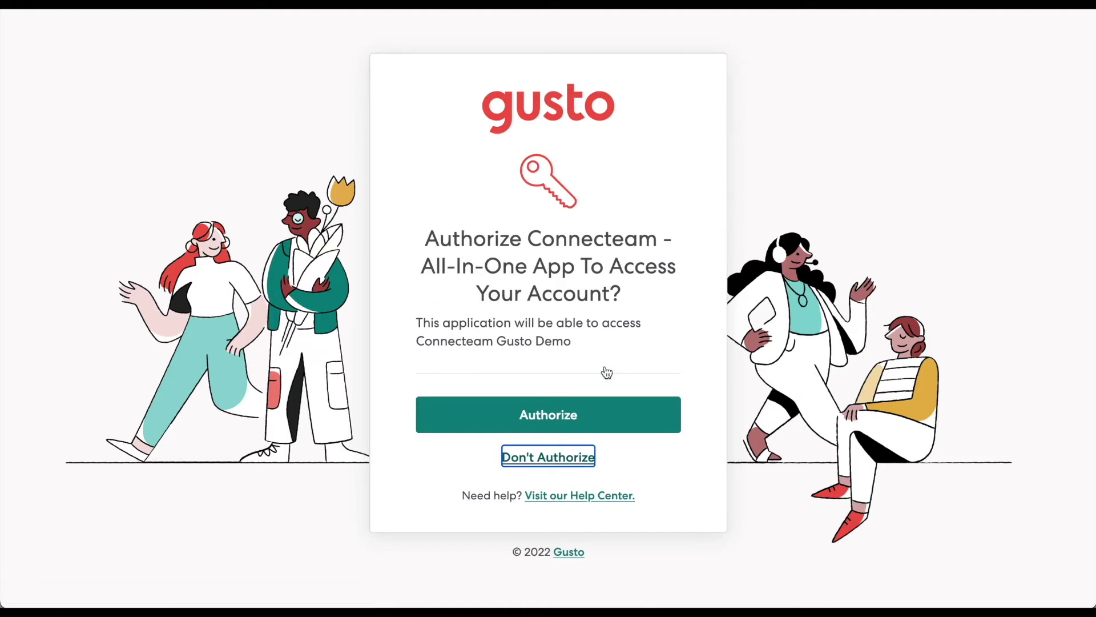
pyautogui.click(588, 409)
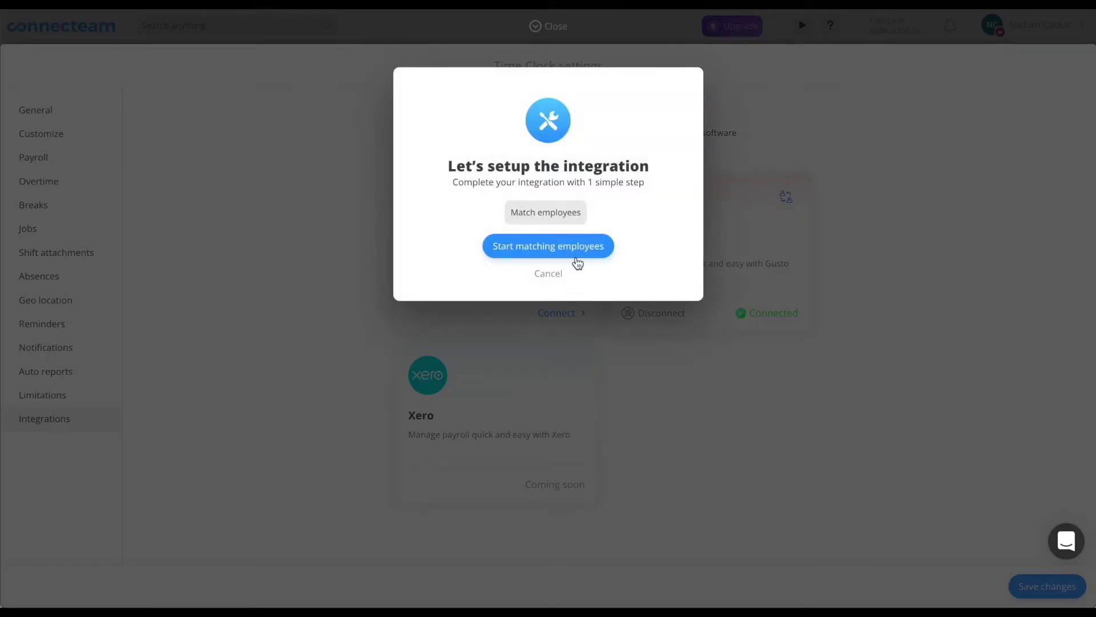
# - Match the two unmatched employees to Gusto users, the first to Hannah Arendt
pyautogui.click(577, 251)
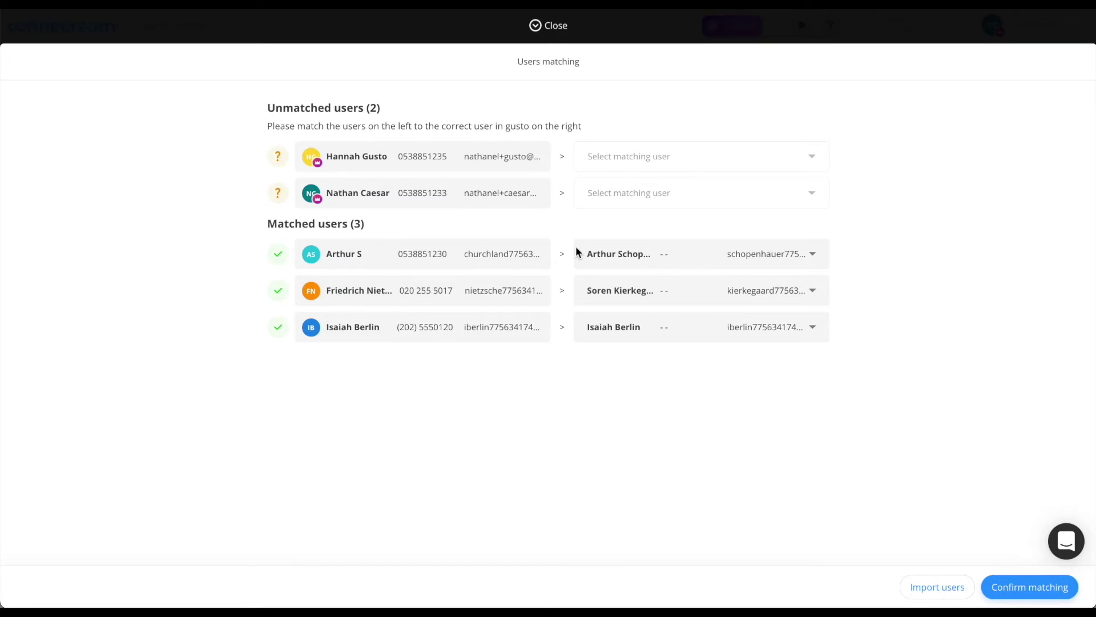
pyautogui.click(624, 159)
pyautogui.write('ha')
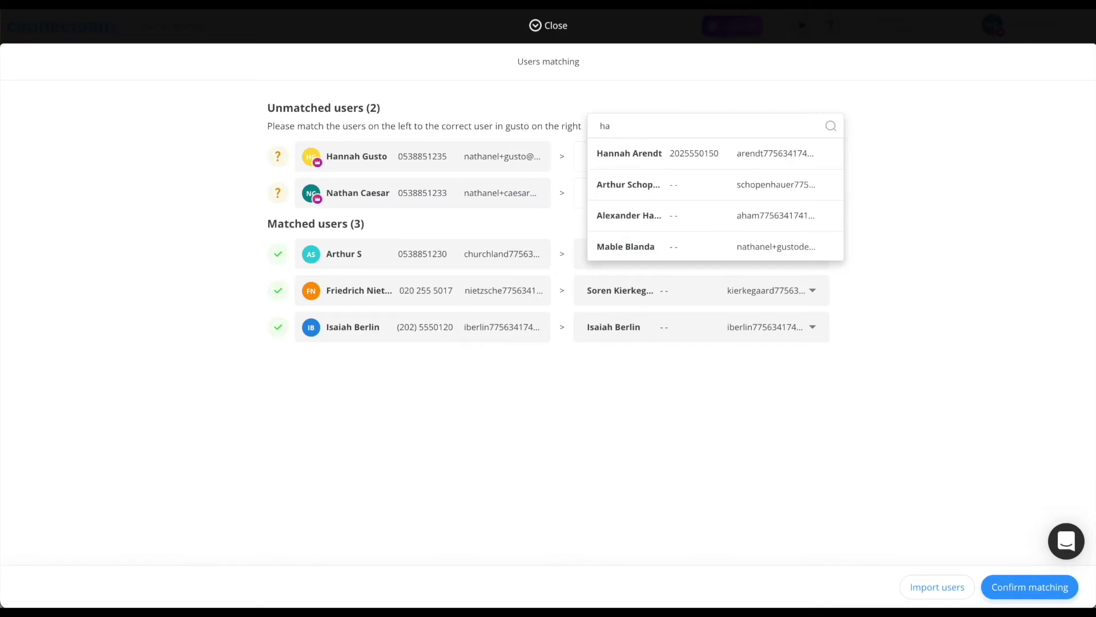
pyautogui.click(637, 153)
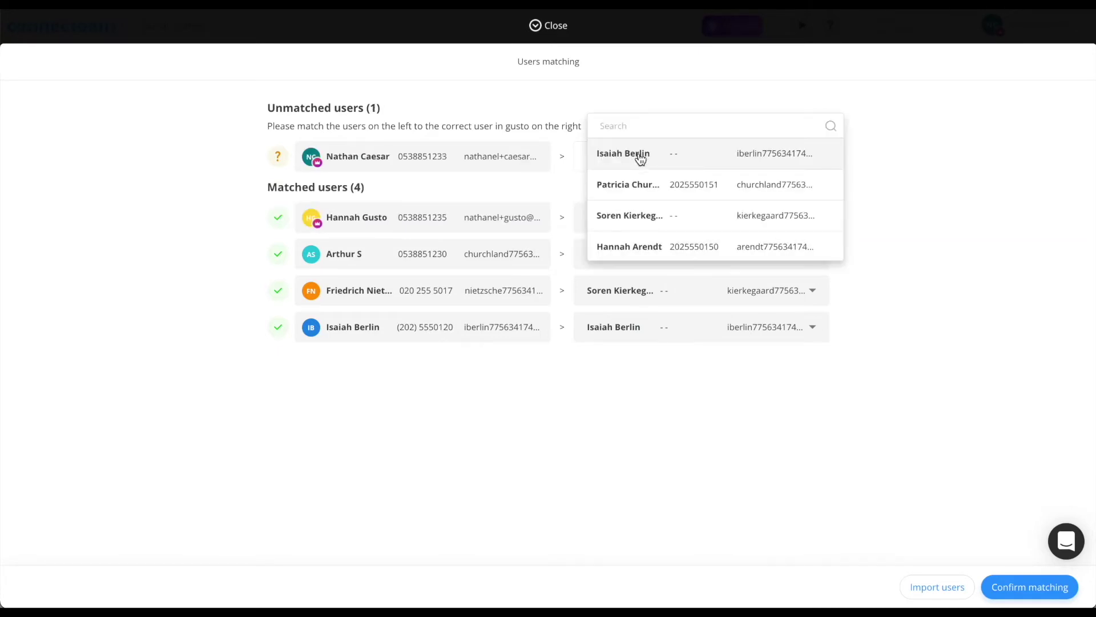
pyautogui.click(628, 215)
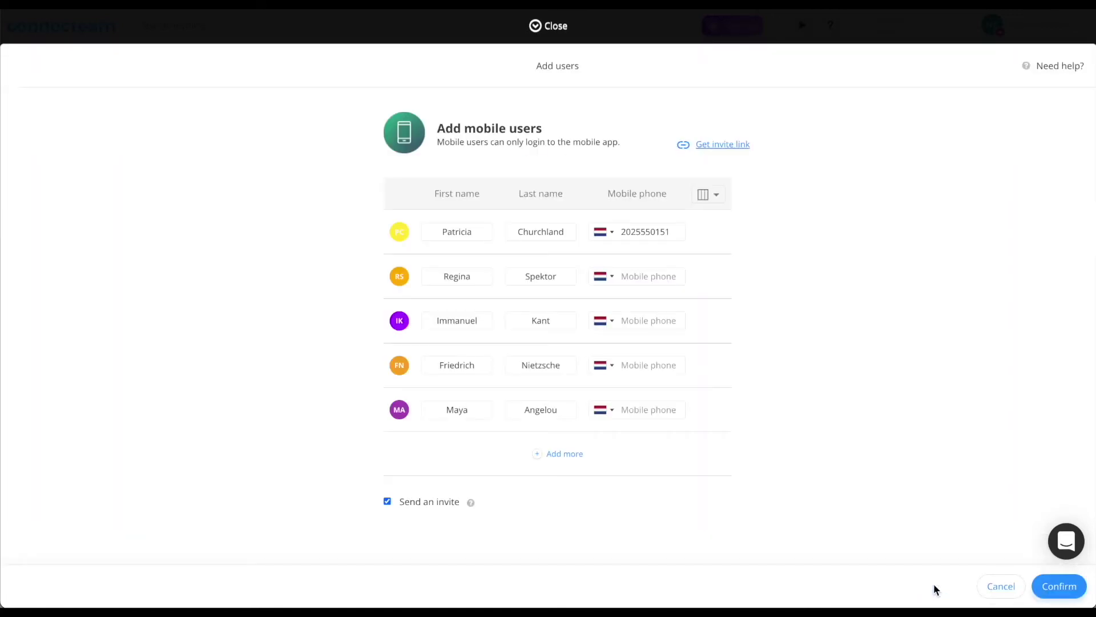
# - Skip adding new users, confirm the employee matching, review Payroll settings, then exit settings
pyautogui.click(999, 586)
pyautogui.click(1005, 587)
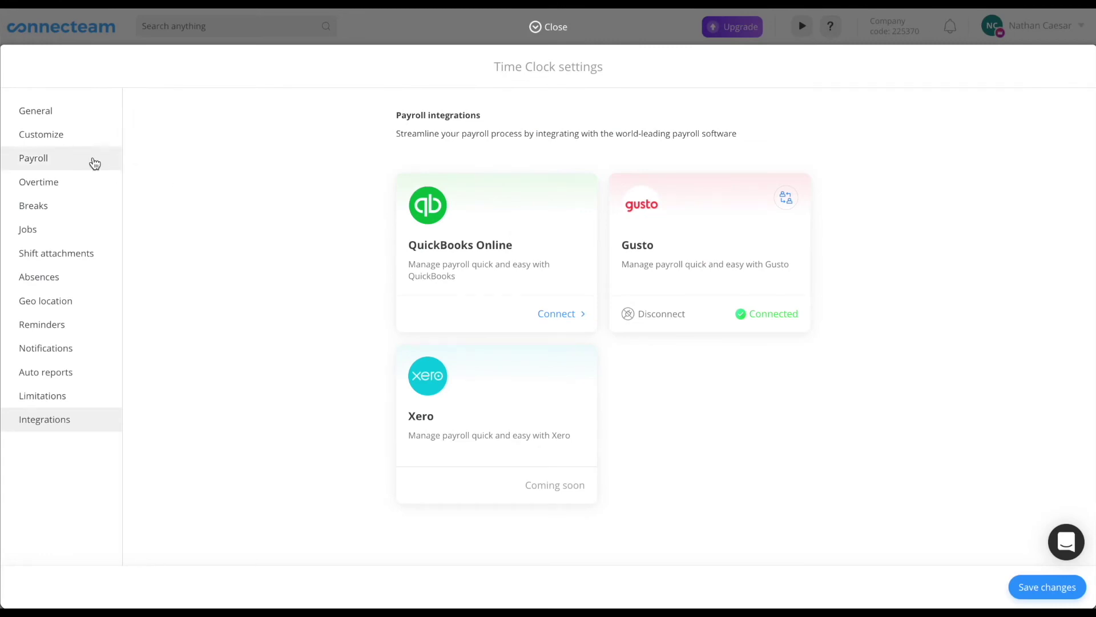
pyautogui.click(91, 163)
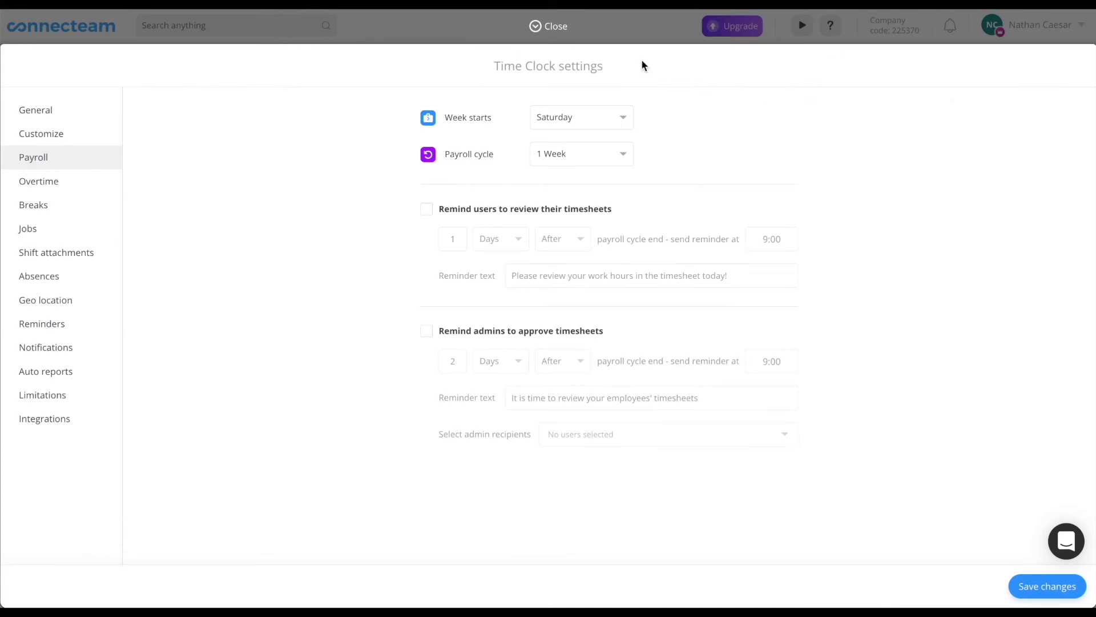
pyautogui.click(547, 26)
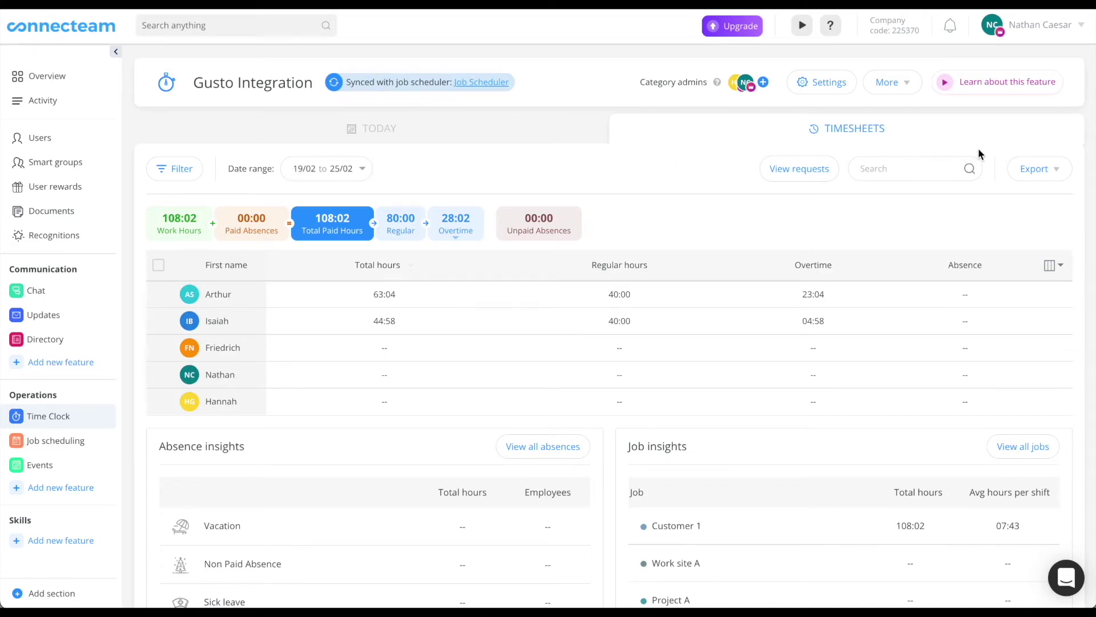
# - Export the 19/02/2022–25/02/2022 timesheets to Gusto and confirm the export
pyautogui.click(1027, 169)
pyautogui.click(1020, 273)
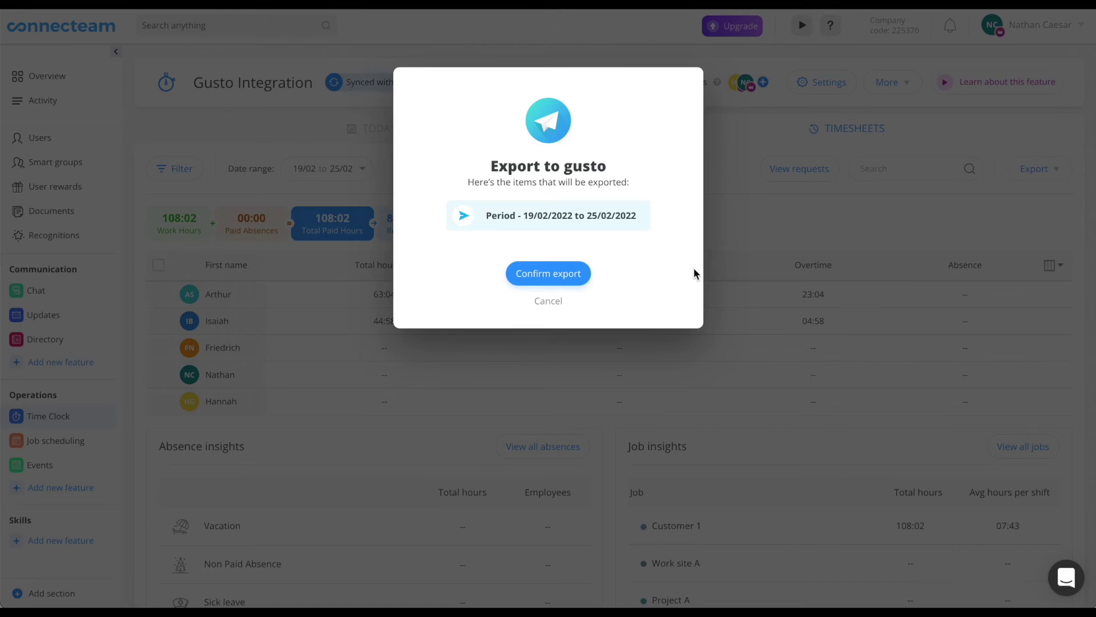
pyautogui.click(577, 273)
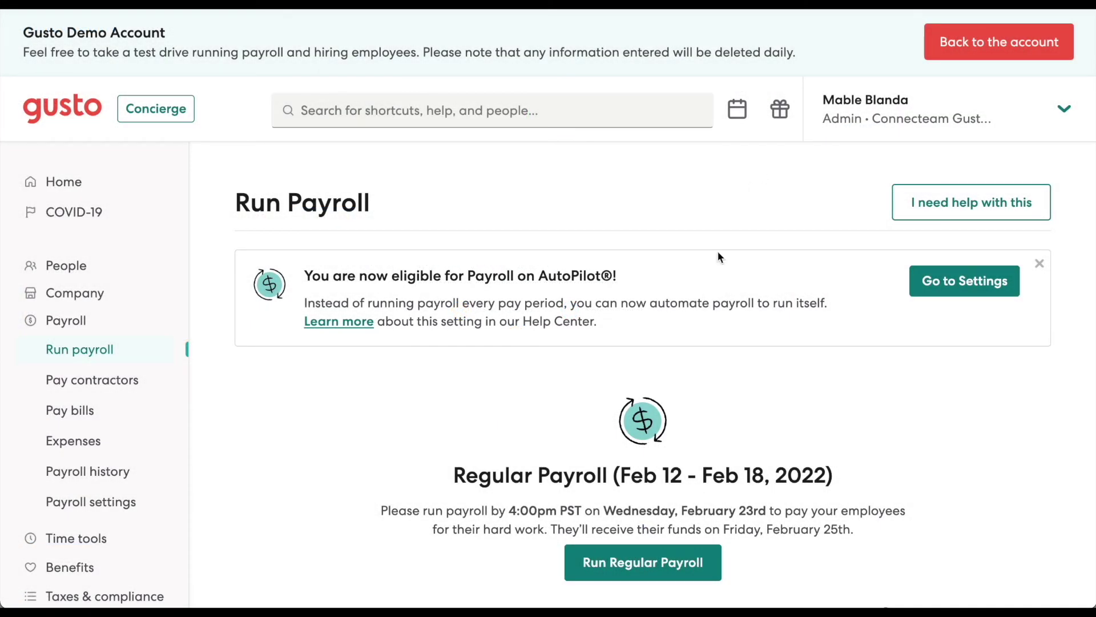
# - Start Gusto's regular payroll and review each employee's regular and overtime hours
pyautogui.click(645, 563)
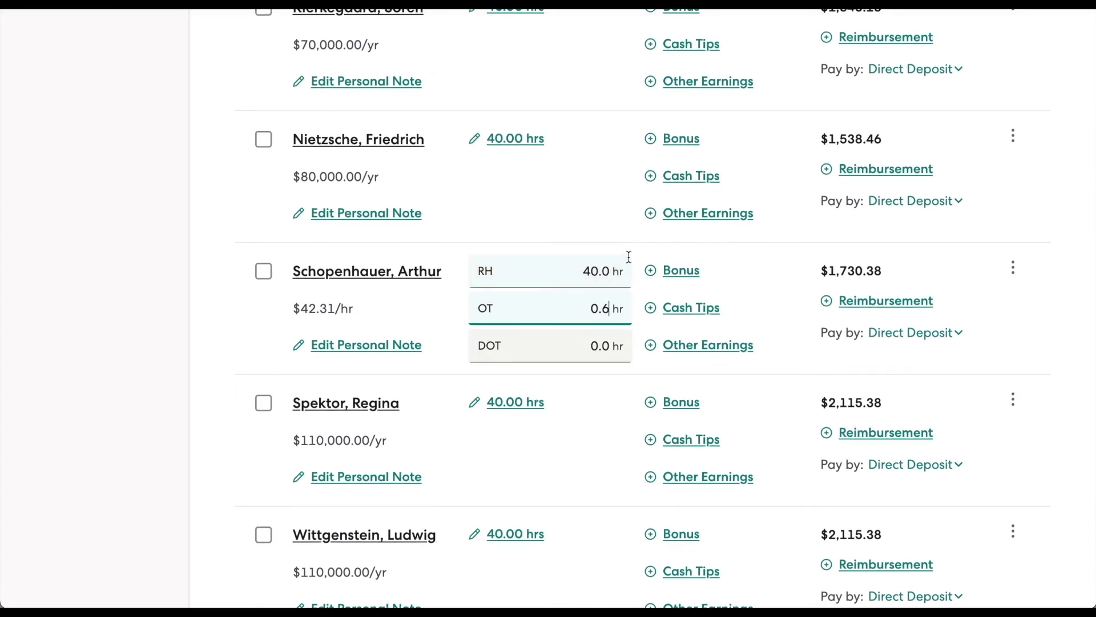
pyautogui.scroll(4, 629, 257)
pyautogui.scroll(4, 628, 257)
pyautogui.scroll(4, 629, 257)
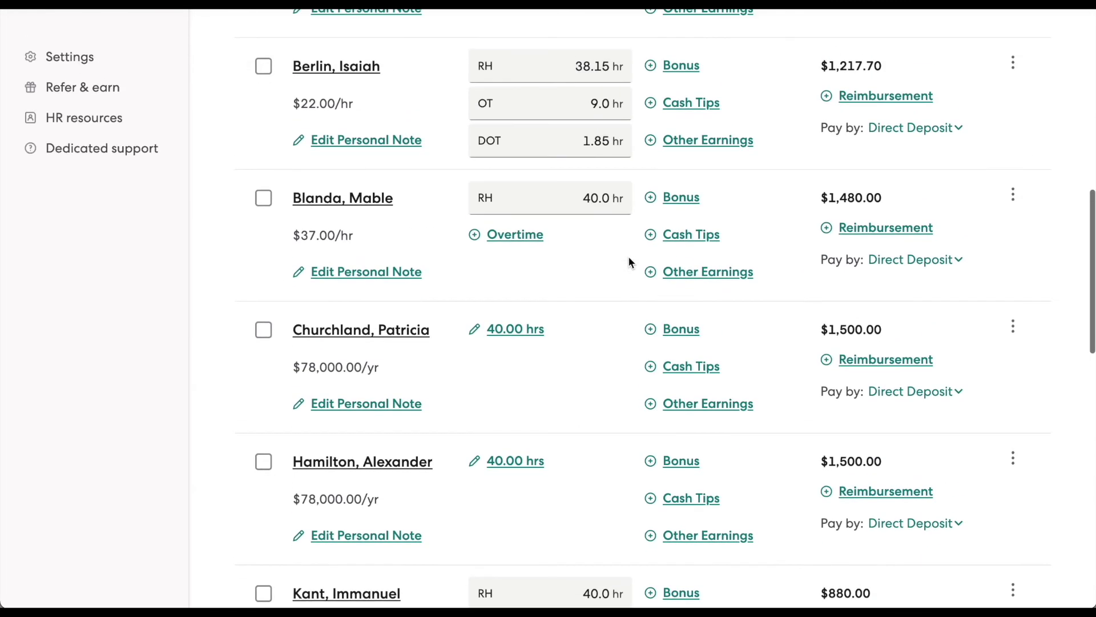
pyautogui.scroll(3, 628, 256)
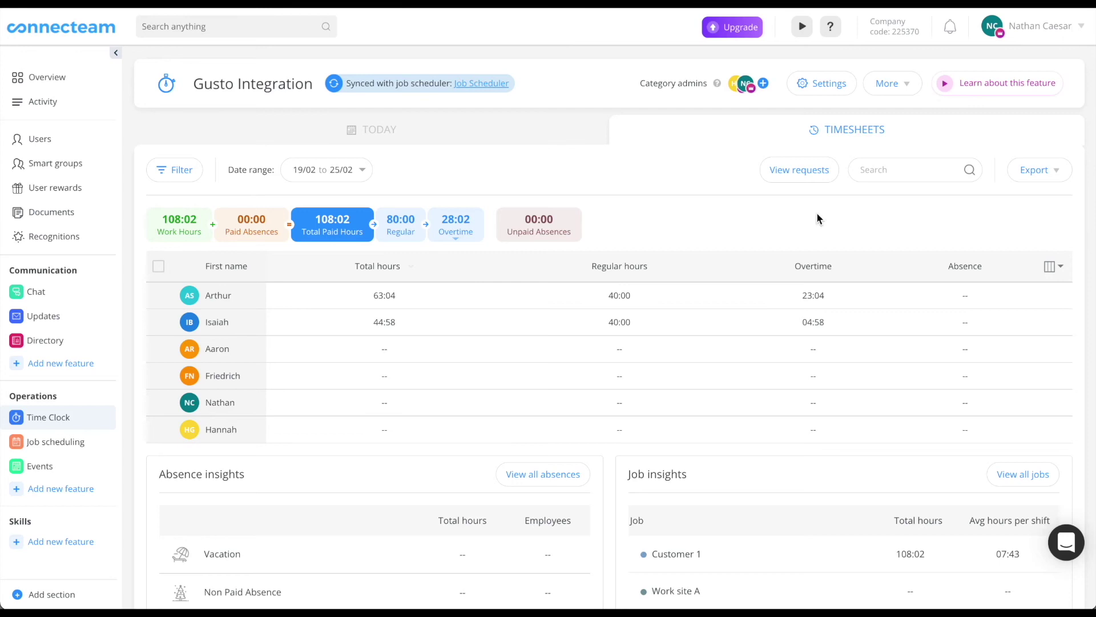
# - Re-export the 19–25 Feb timesheets to Gusto, checking unmatched employees, then exporting anyway
pyautogui.click(1022, 178)
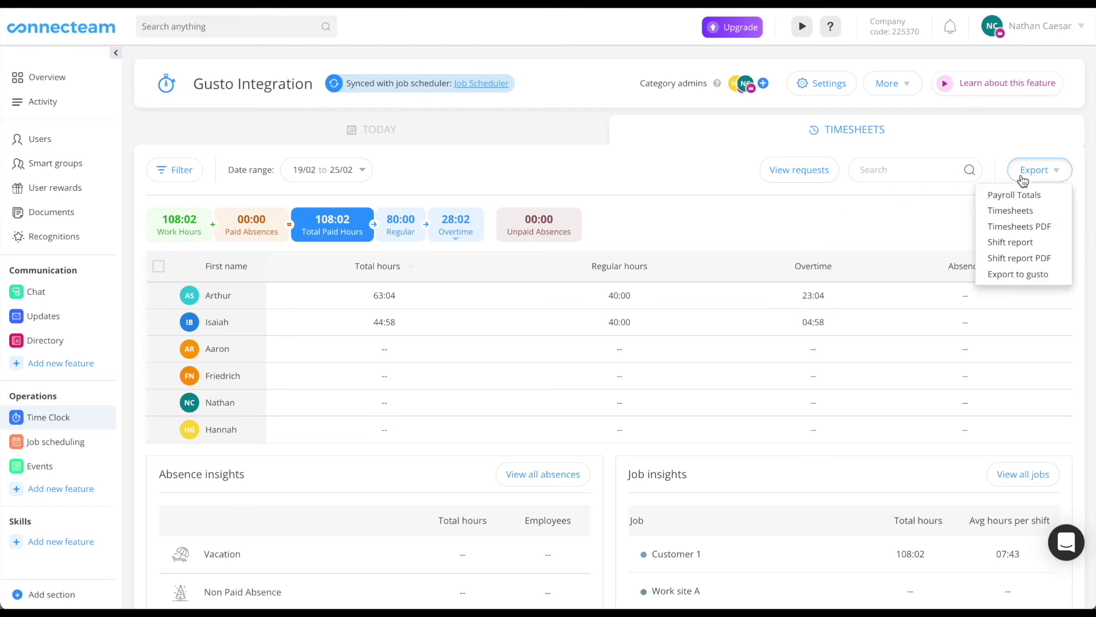
pyautogui.click(1018, 274)
pyautogui.click(549, 272)
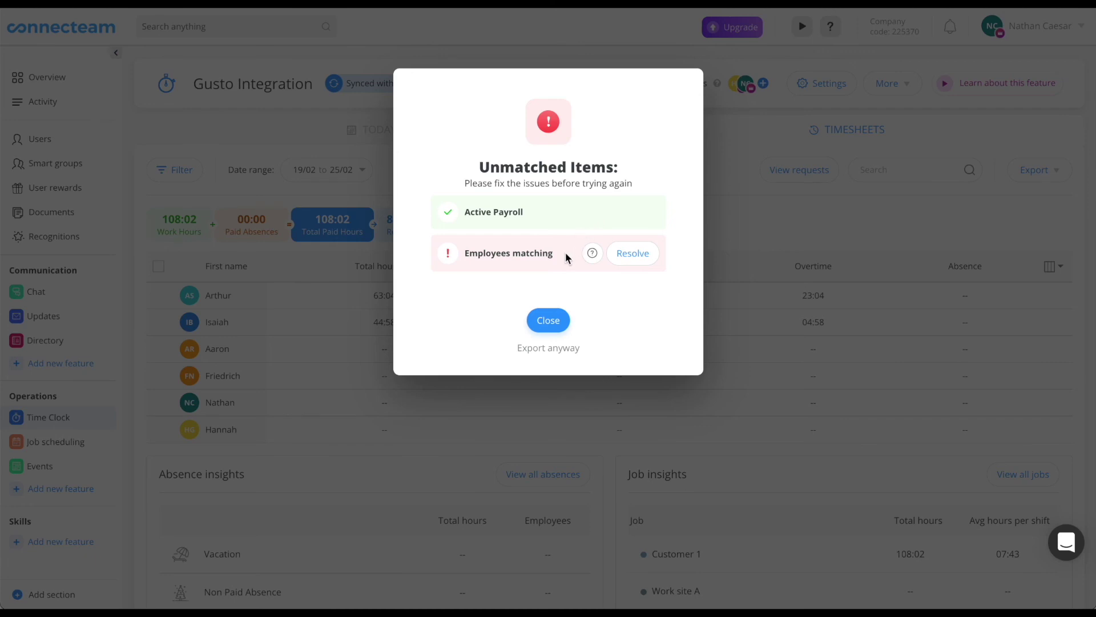
pyautogui.click(632, 252)
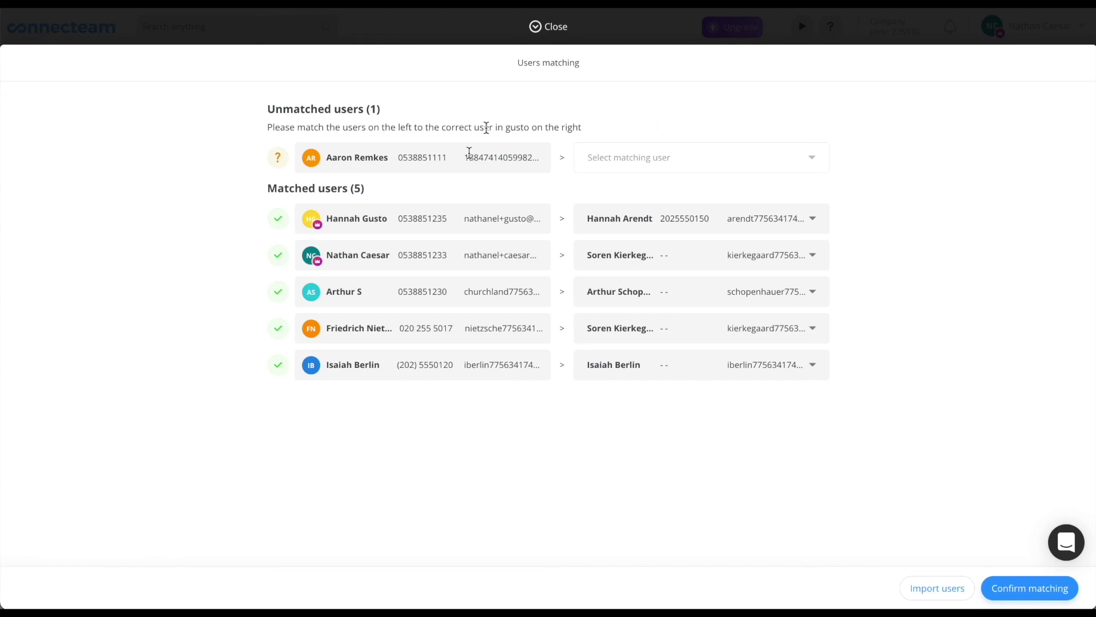
pyautogui.click(555, 28)
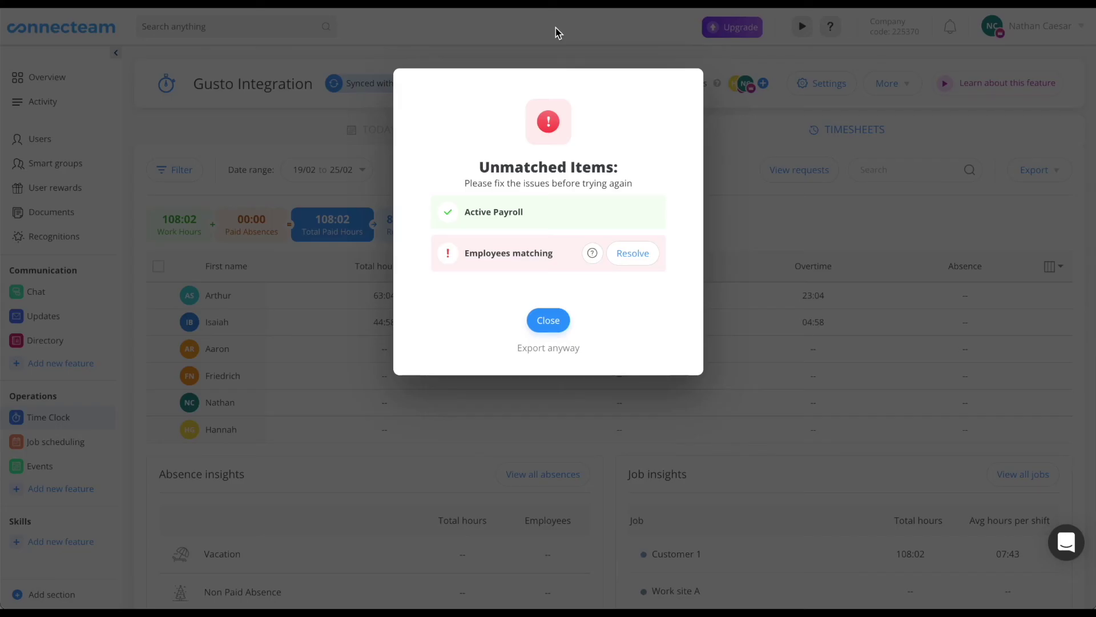
pyautogui.click(552, 348)
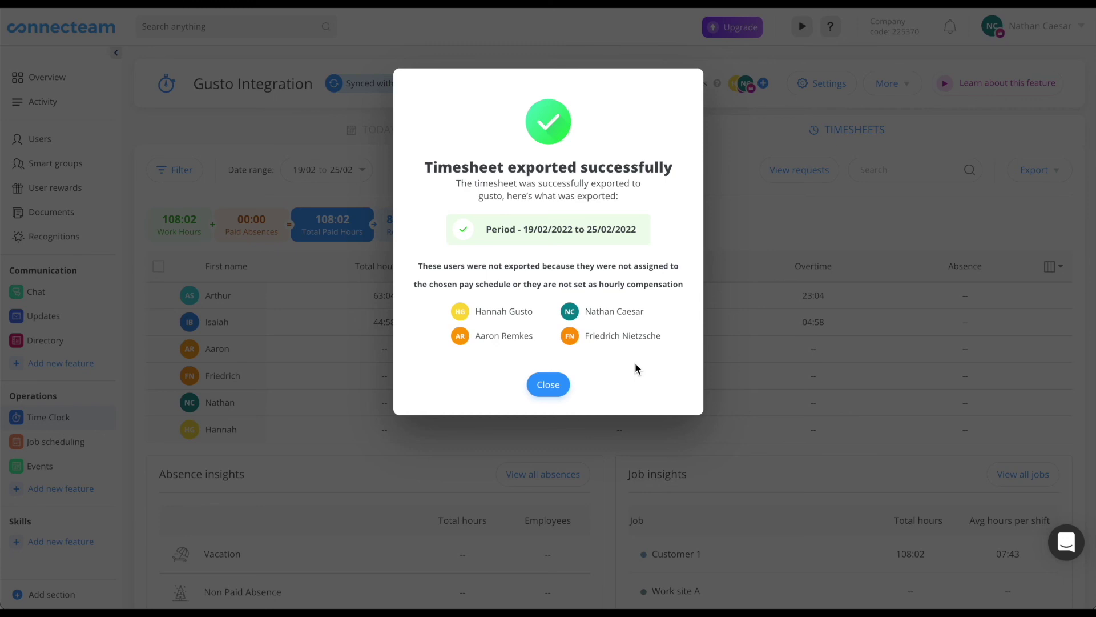
# - Close the 'Timesheet exported successfully' summary dialog
pyautogui.click(539, 388)
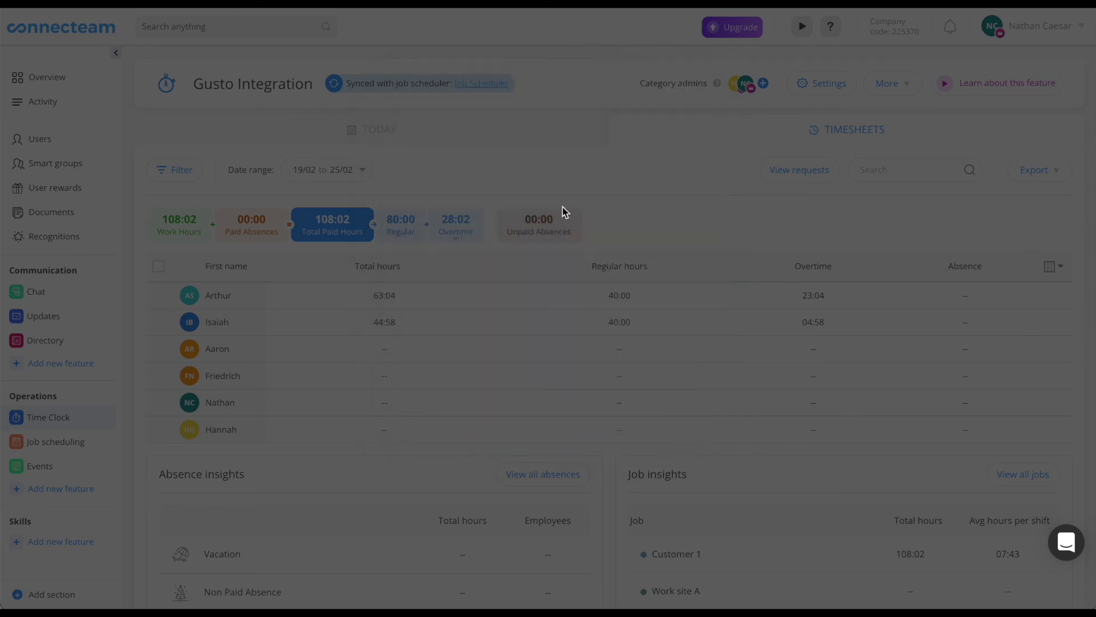